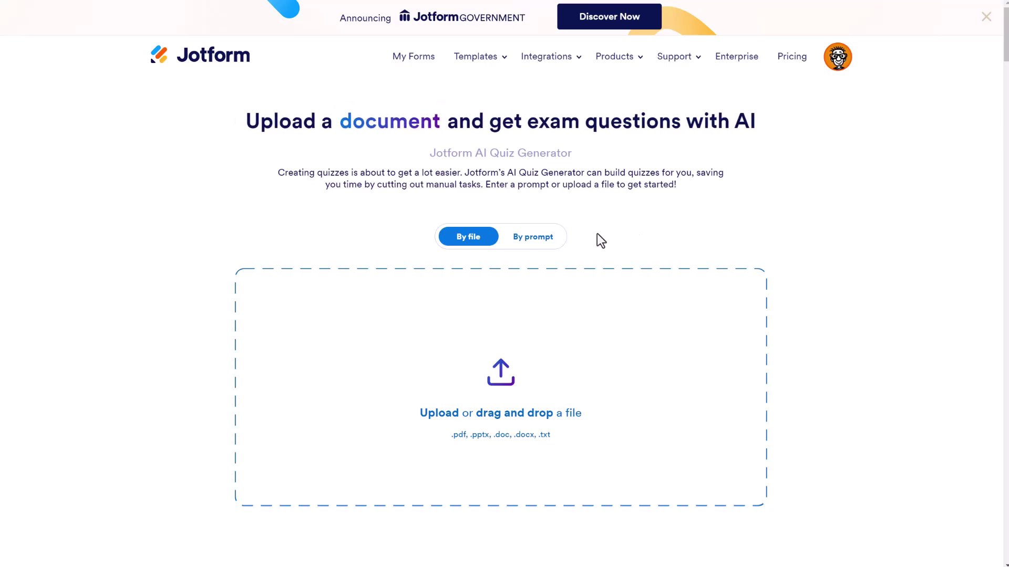
Step: Switch the AI Quiz Generator to the 'By prompt' creation mode
click(552, 246)
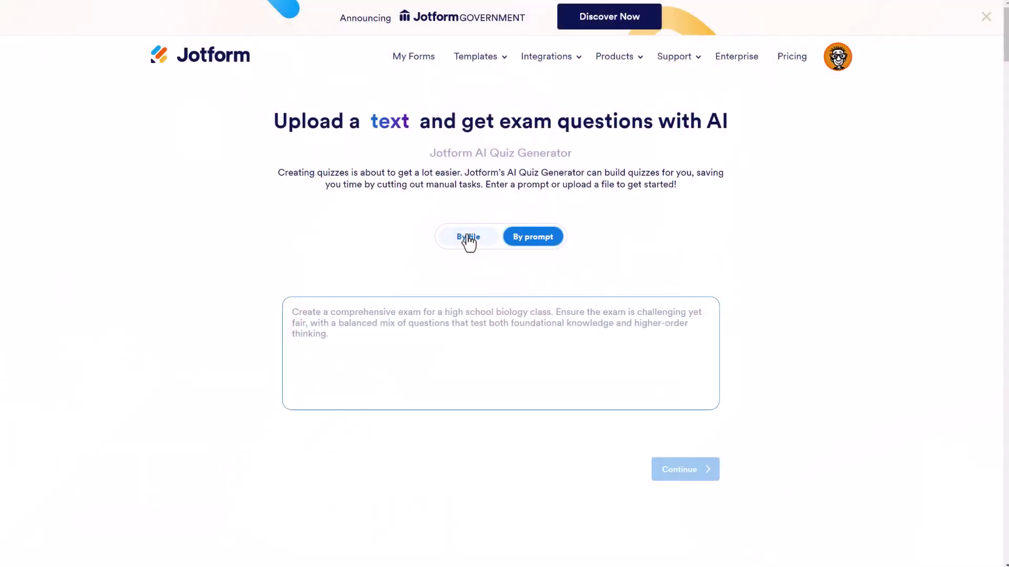
Step: Switch back to 'By file' mode to show the document upload zone
click(468, 239)
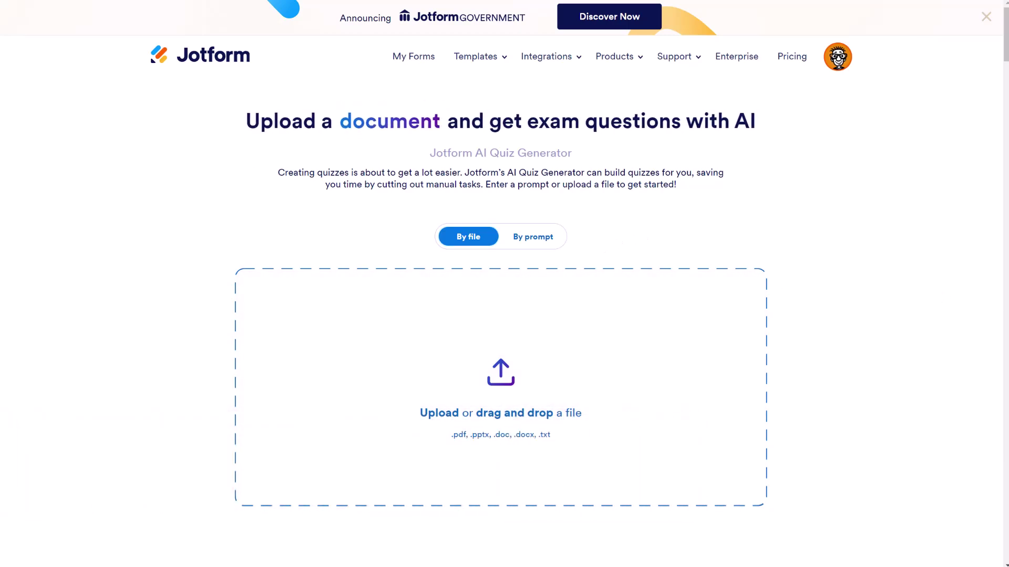
Step: Upload Brand_Branding_Marketing_ebook_v2.pdf and continue to the quiz settings
drag(712, 281, 421, 365)
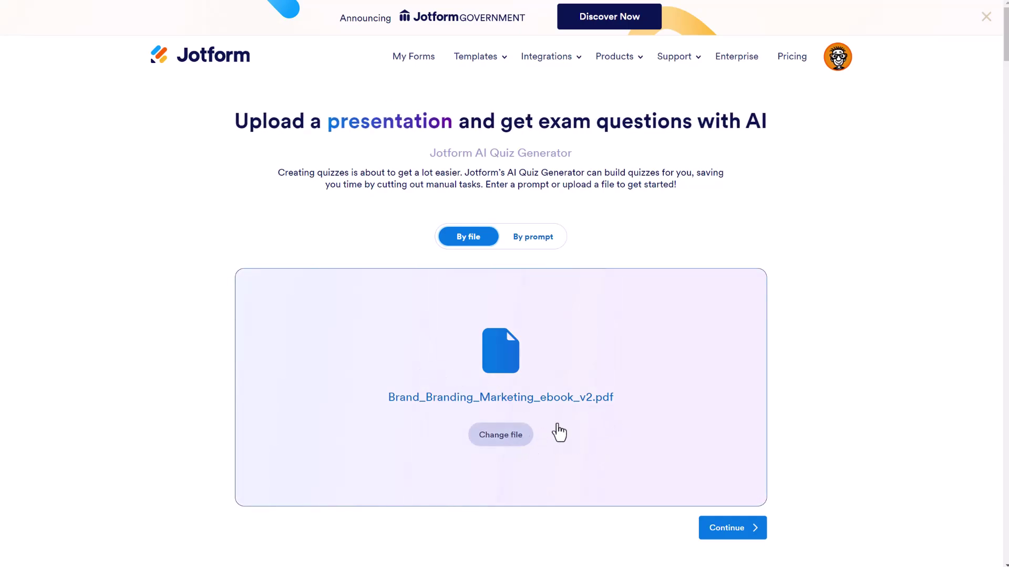
scroll(578, 420, down, 2)
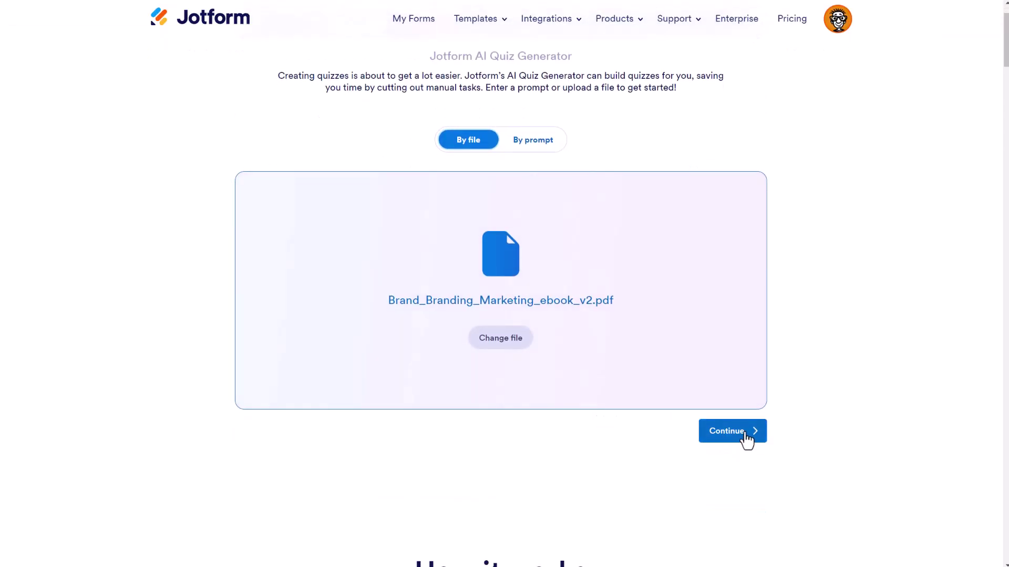
click(745, 436)
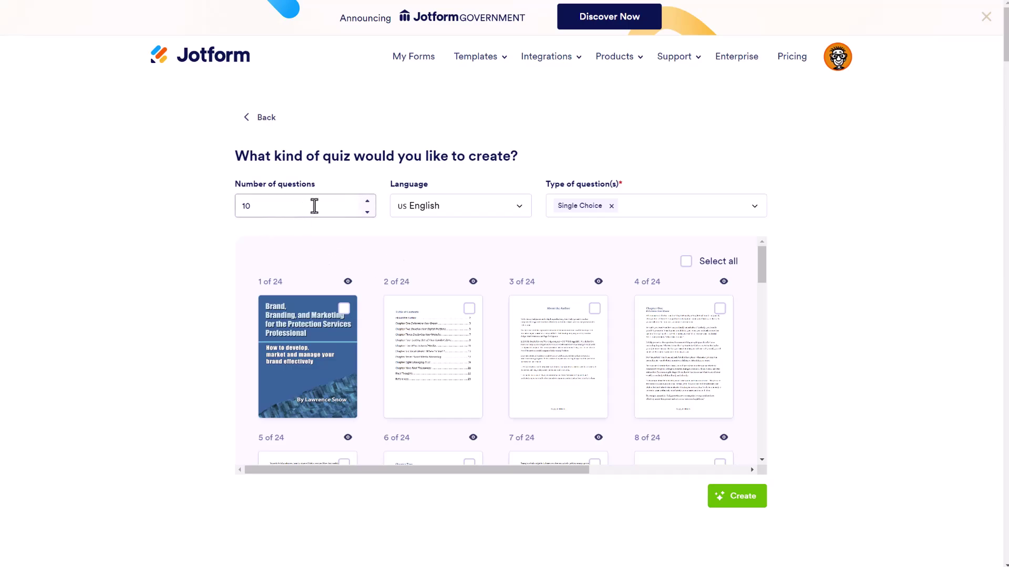
Step: Check the available quiz languages and keep US English
click(476, 216)
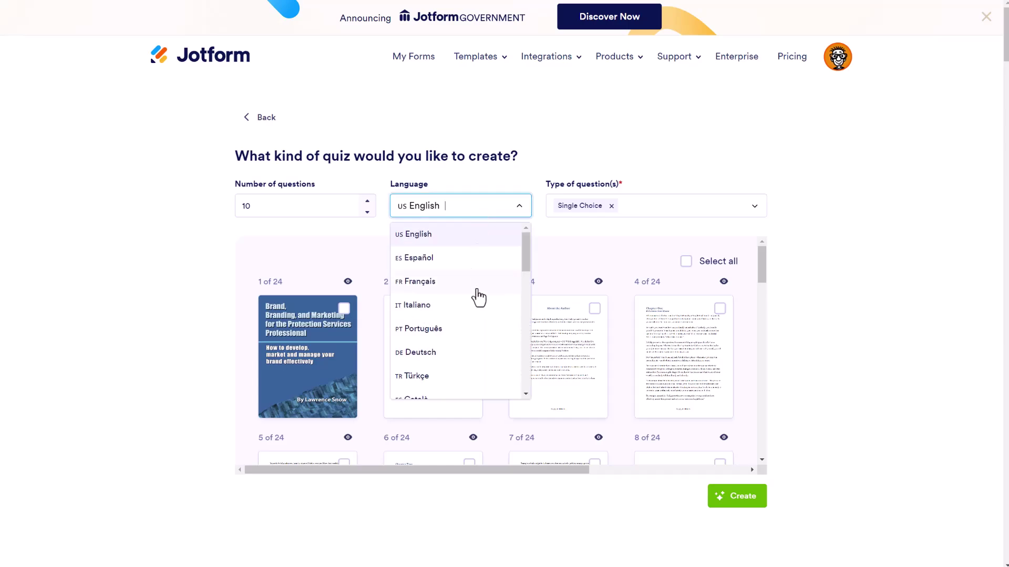
scroll(480, 295, down, 3)
scroll(479, 291, up, 3)
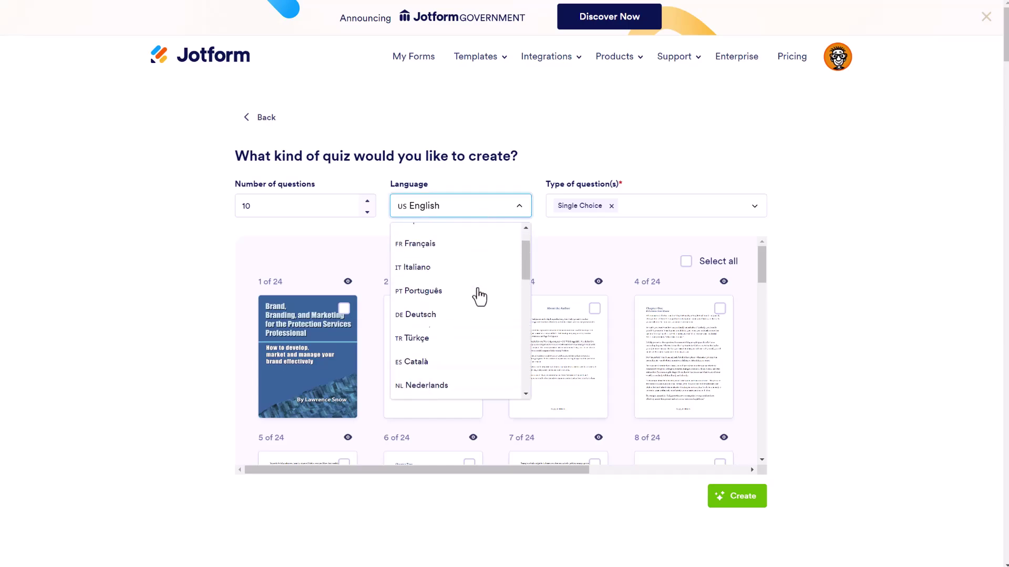
click(481, 177)
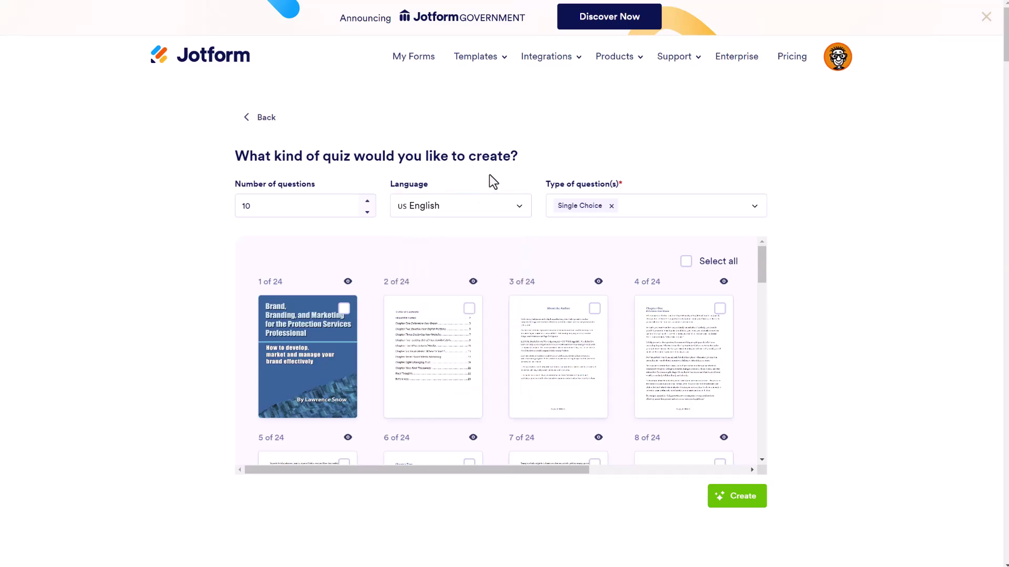
Step: Add Multiple Choice and Yes or No question types alongside Single Choice
click(664, 214)
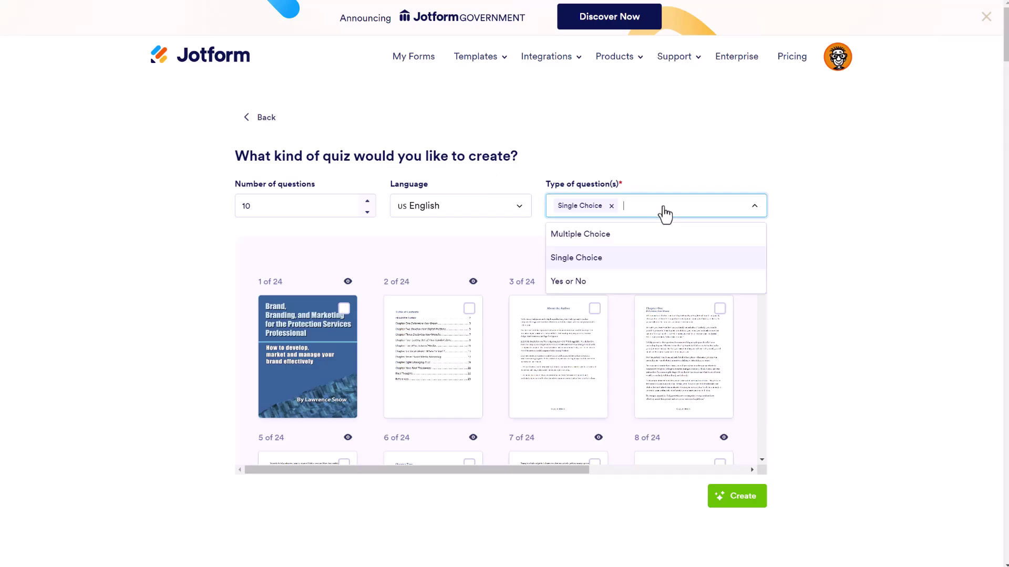
click(604, 237)
click(584, 282)
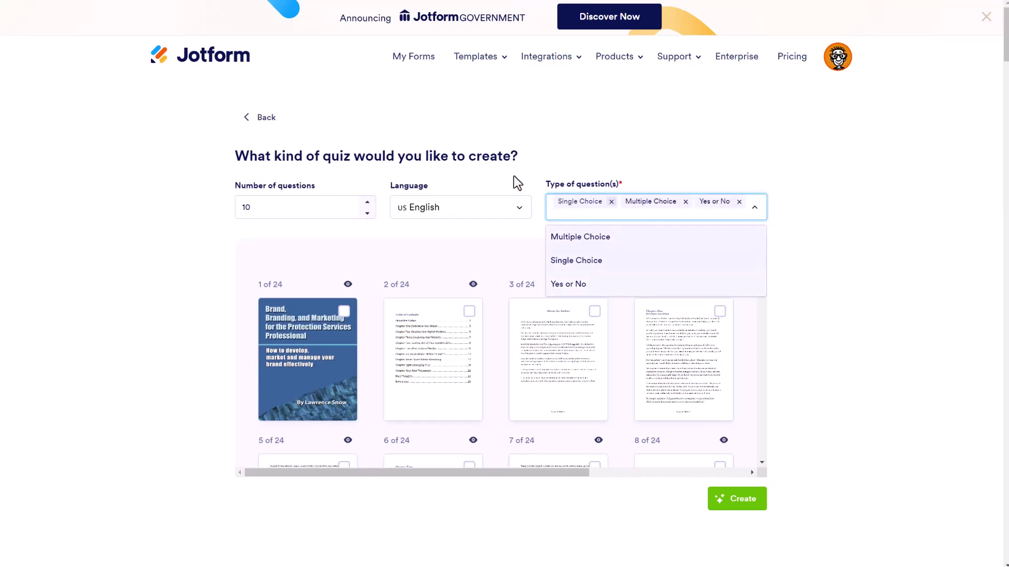
click(513, 181)
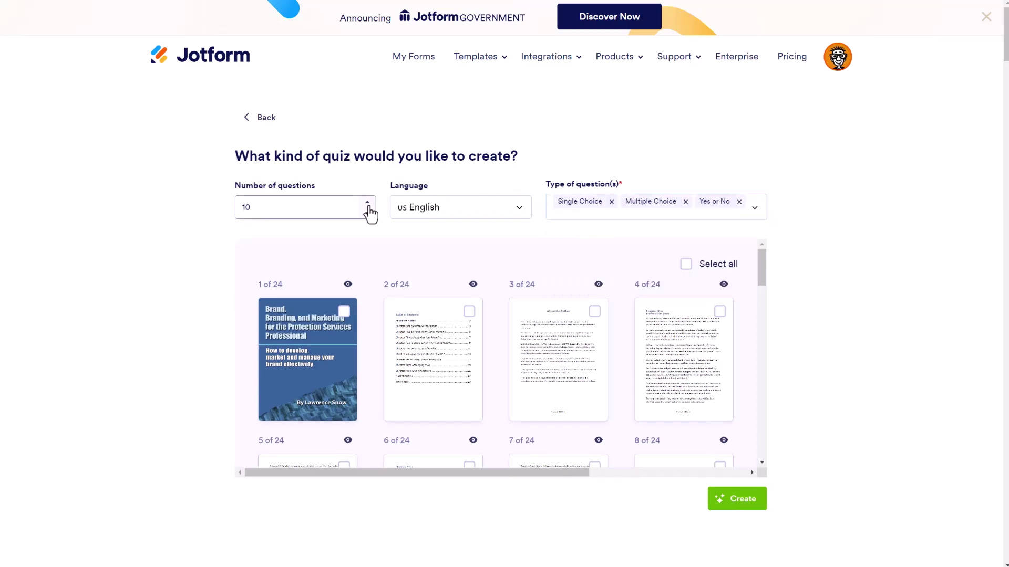
Step: Select all pages, deselect pages 1, 2, 3, 23 and 24, and create the quiz
scroll(450, 261, down, 1)
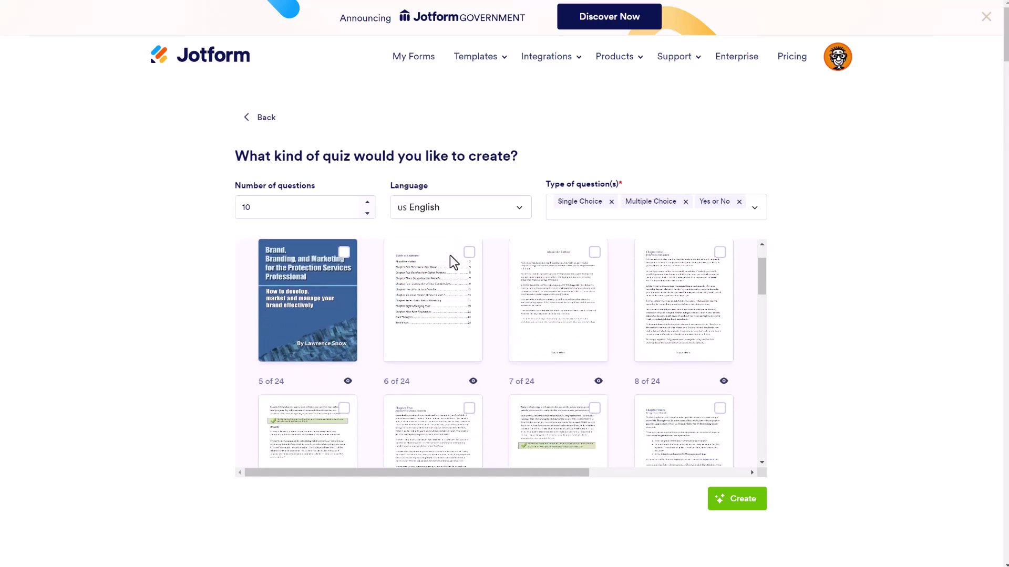
scroll(451, 261, up, 1)
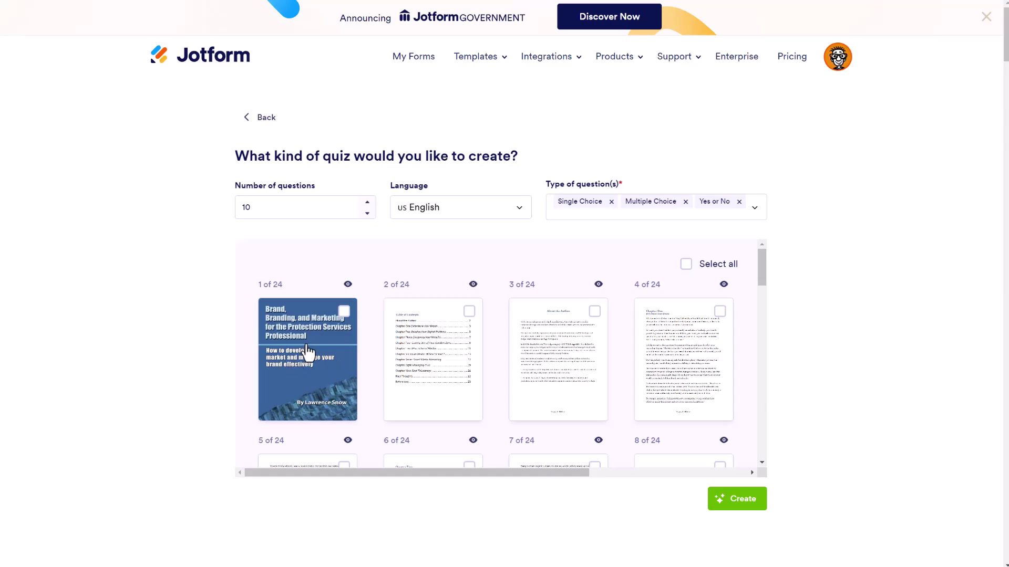
click(686, 265)
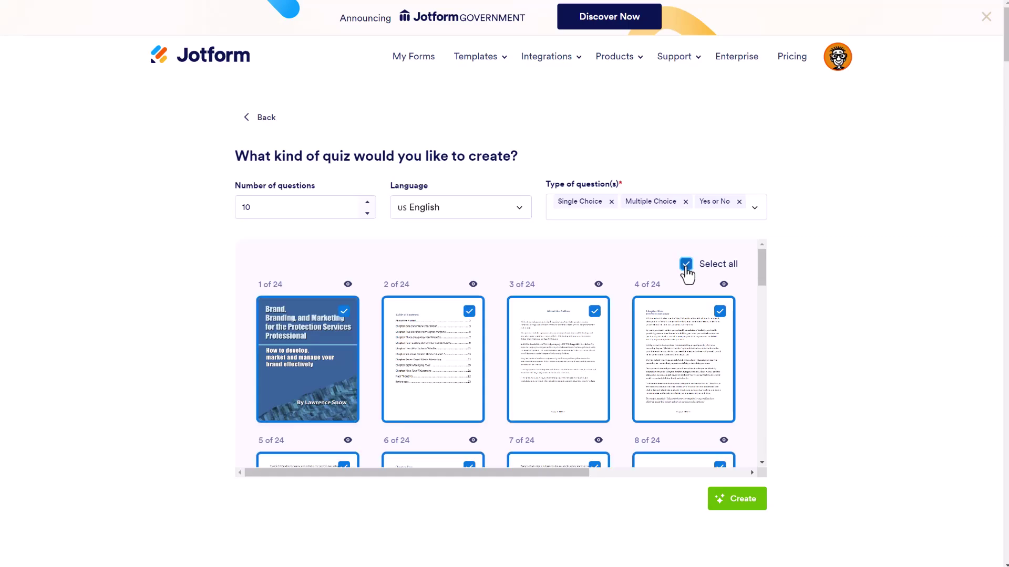
click(344, 312)
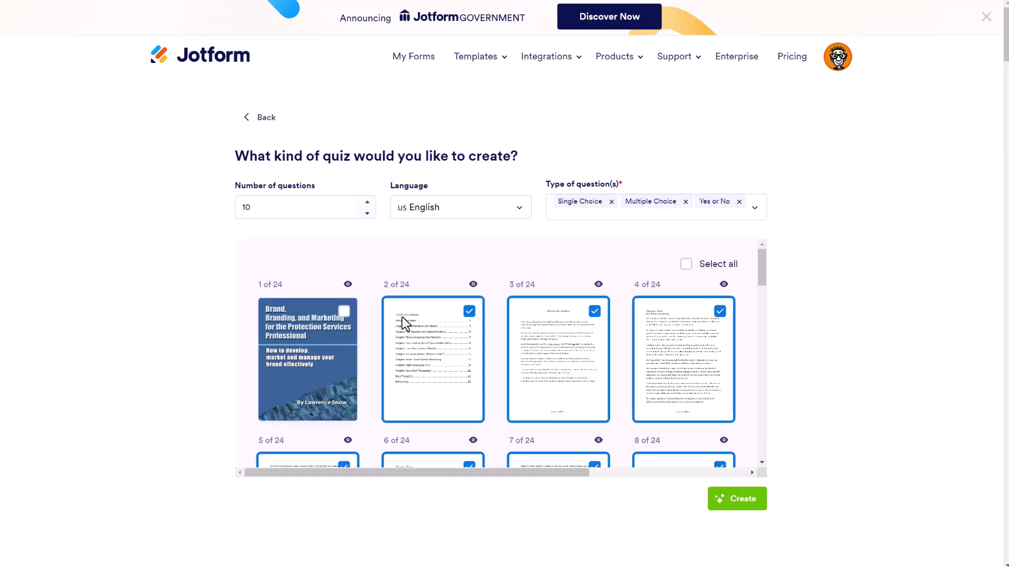
click(469, 312)
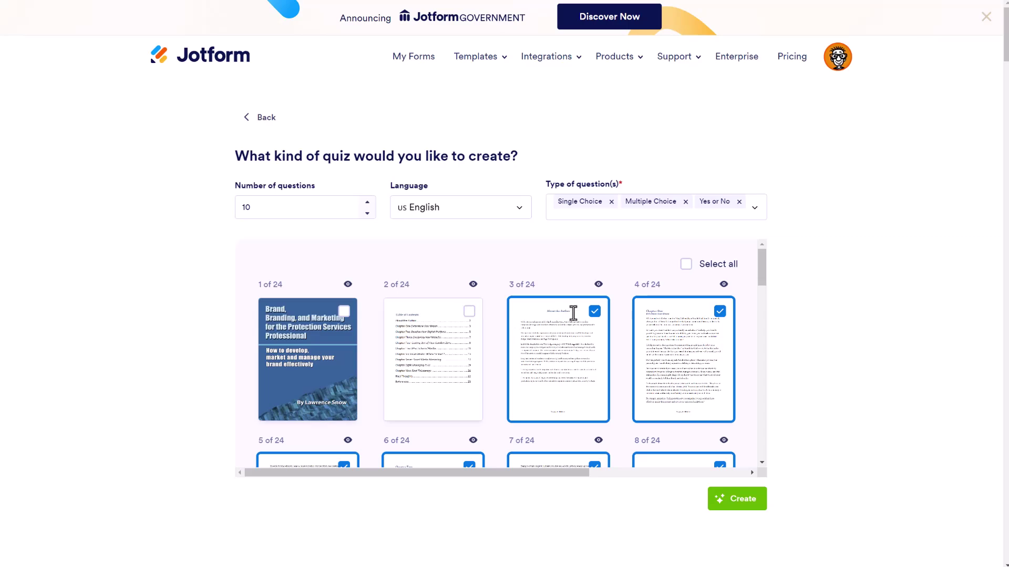
click(594, 311)
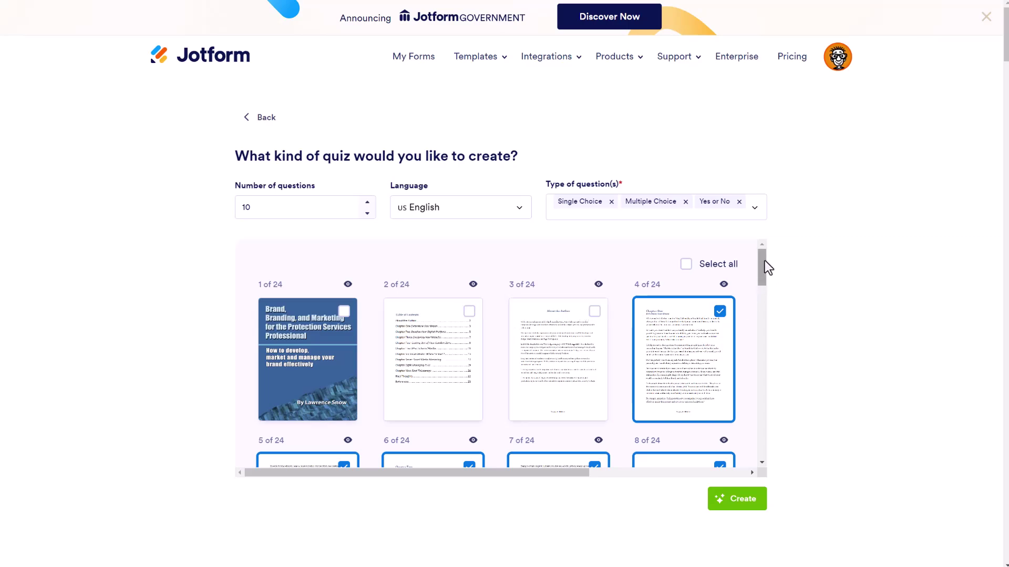
scroll(742, 321, down, 2)
scroll(742, 321, down, 10)
click(719, 323)
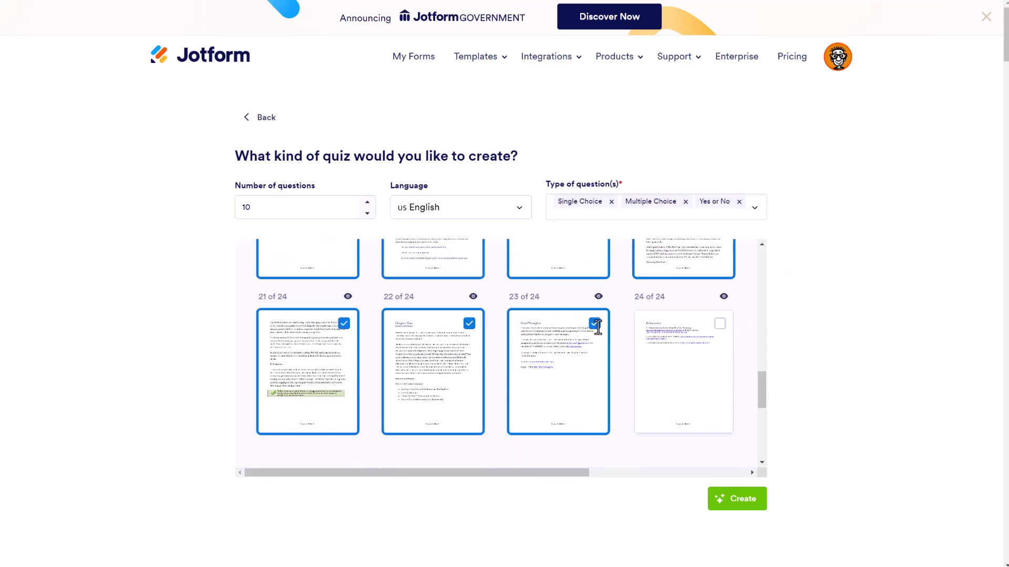
click(594, 323)
drag(761, 391, 773, 259)
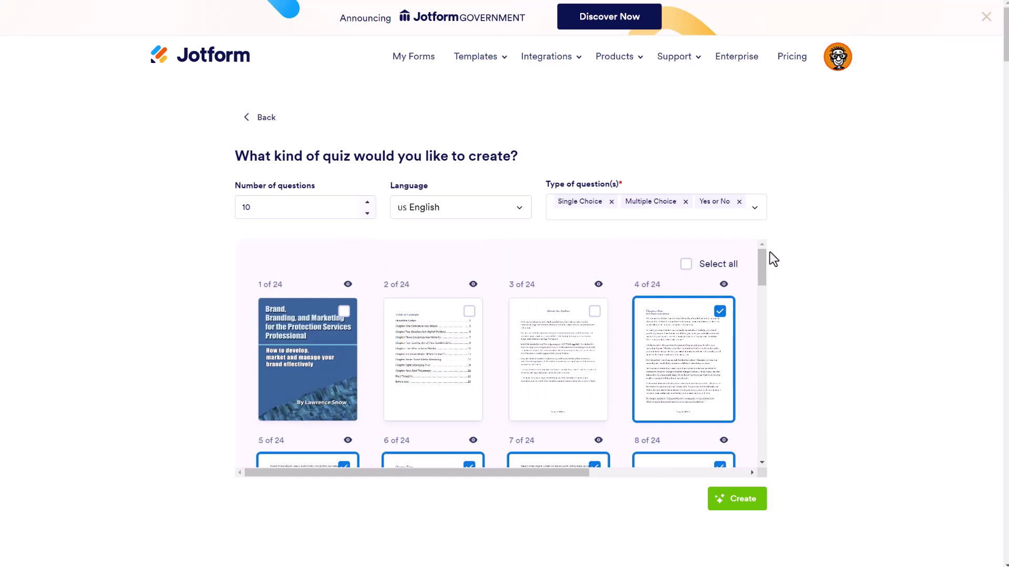
click(753, 508)
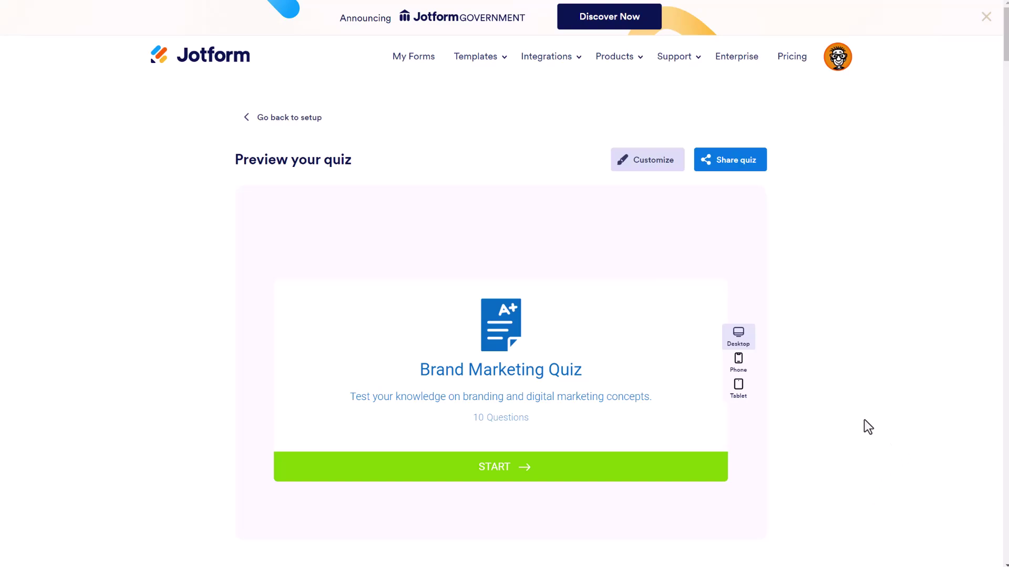
Step: Regenerate question 2 into a social-media branding question and recheck it in the preview
click(513, 474)
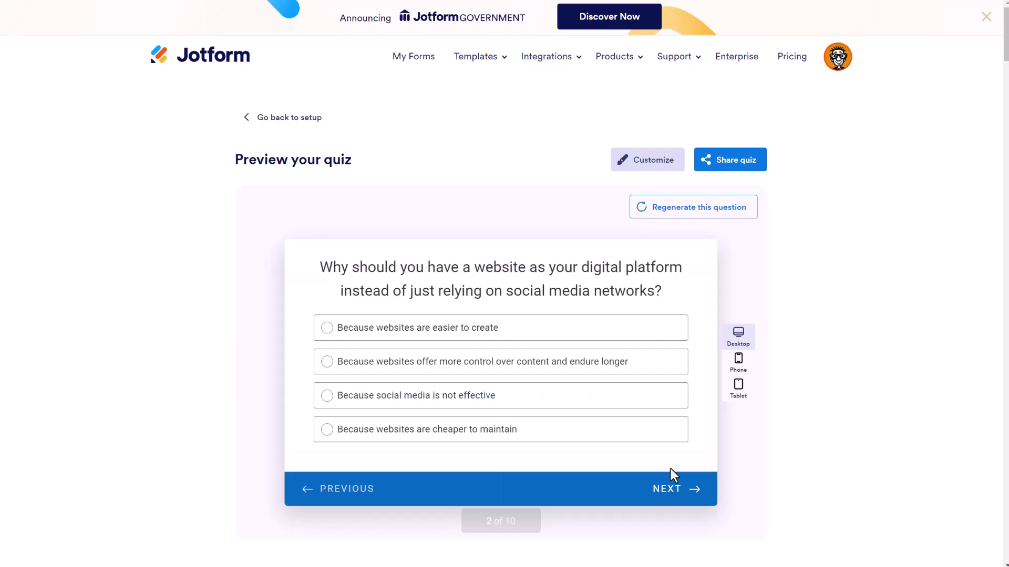
click(663, 215)
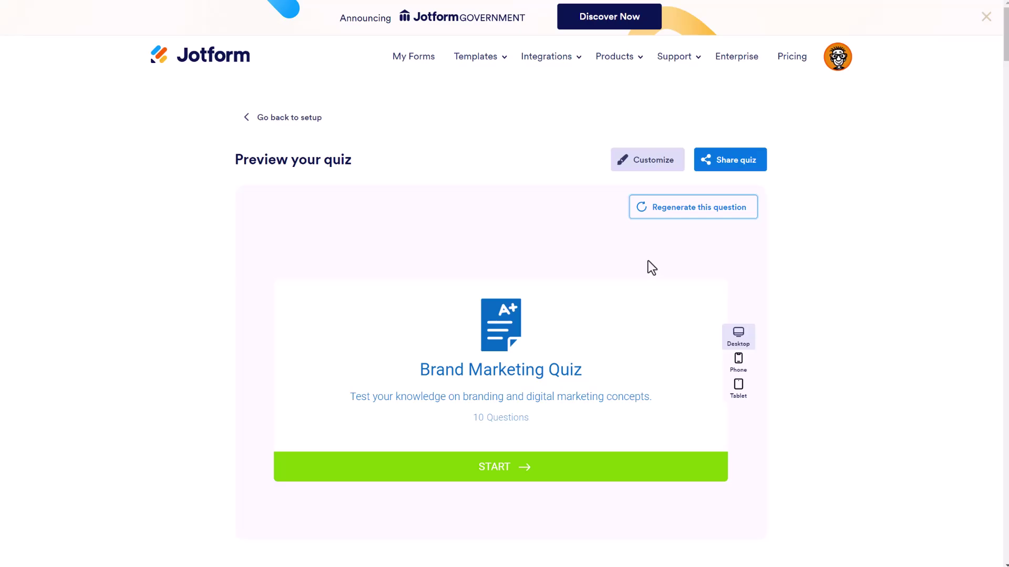
click(525, 476)
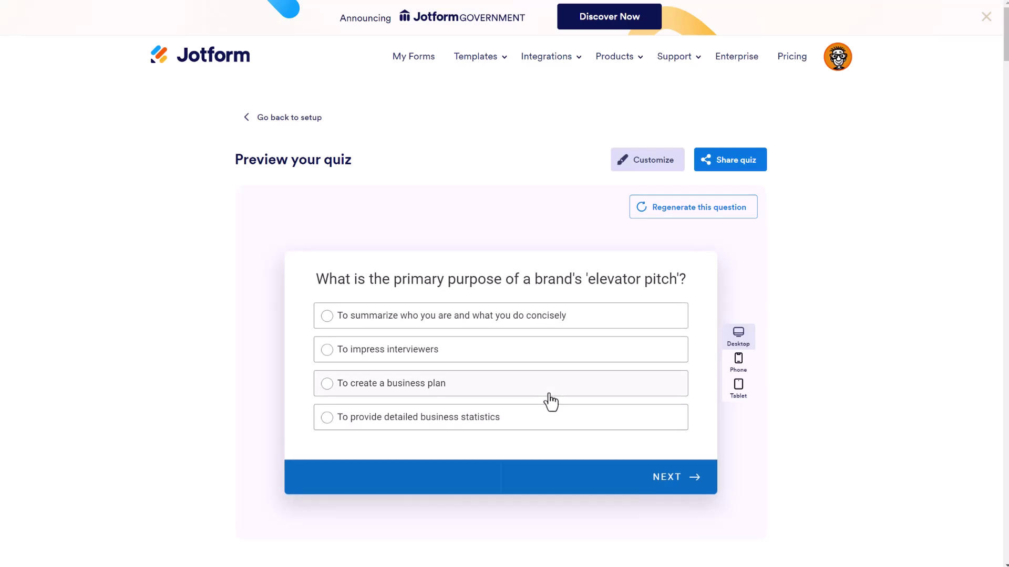
click(678, 476)
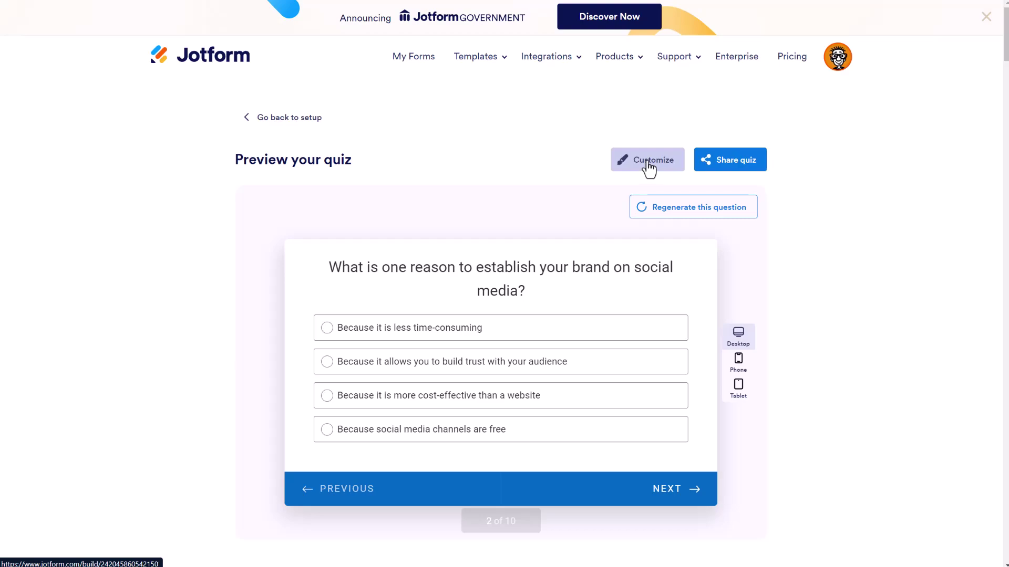
Step: Open the Brand and Digital Marketing Quiz in Form Builder via Customize
click(726, 167)
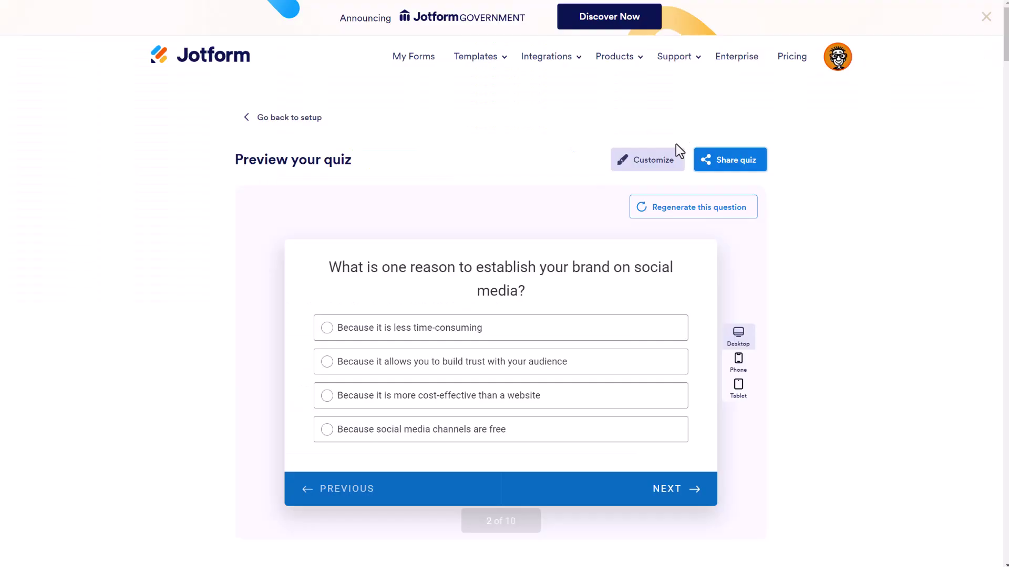
click(663, 166)
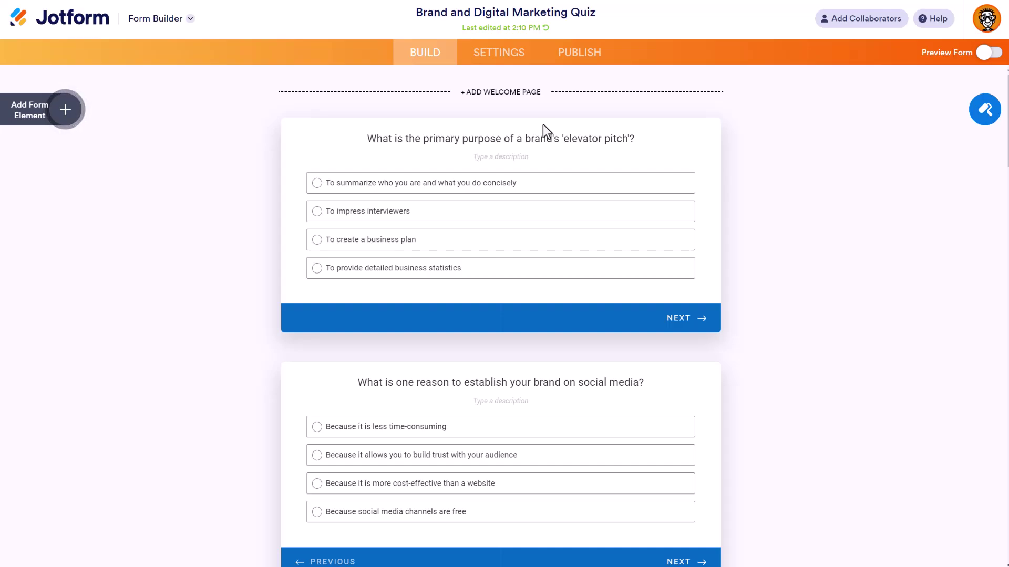
Step: Add a 'Brand Marketing Quiz' welcome page before the first question and edit its title
click(520, 93)
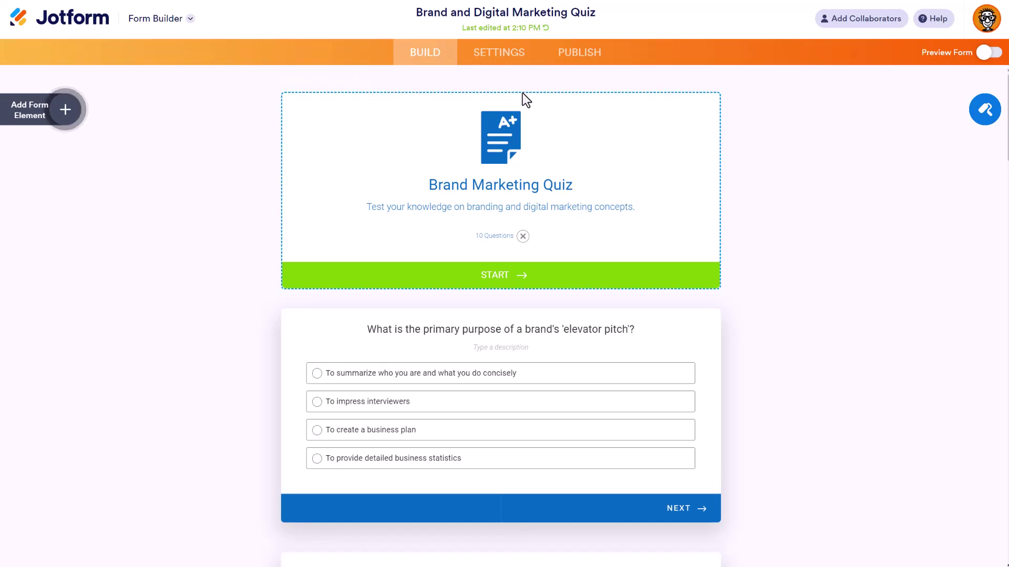
click(508, 185)
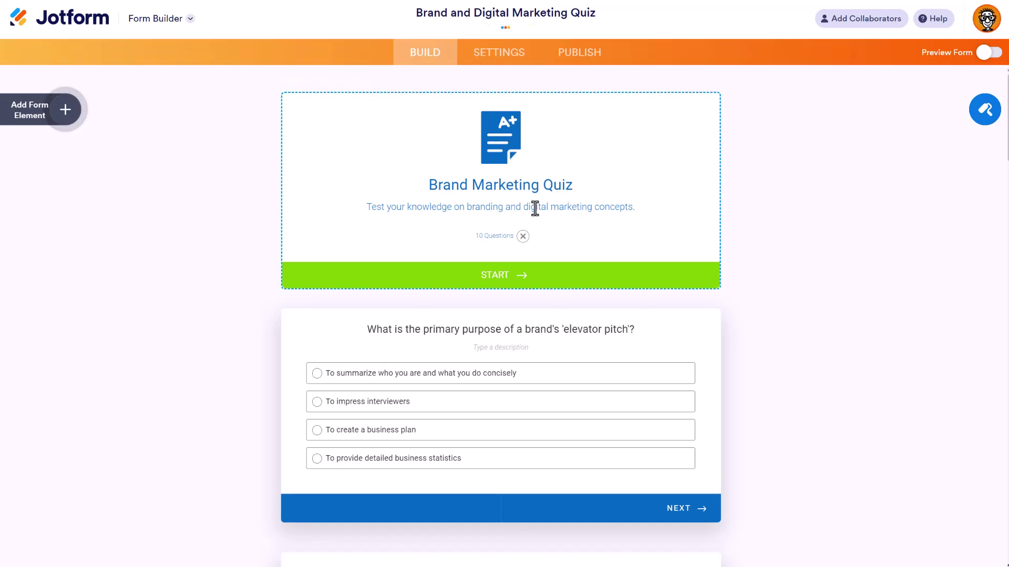
Step: Show the Form Designer's Layout options: Classic Form versus Card Form
click(985, 110)
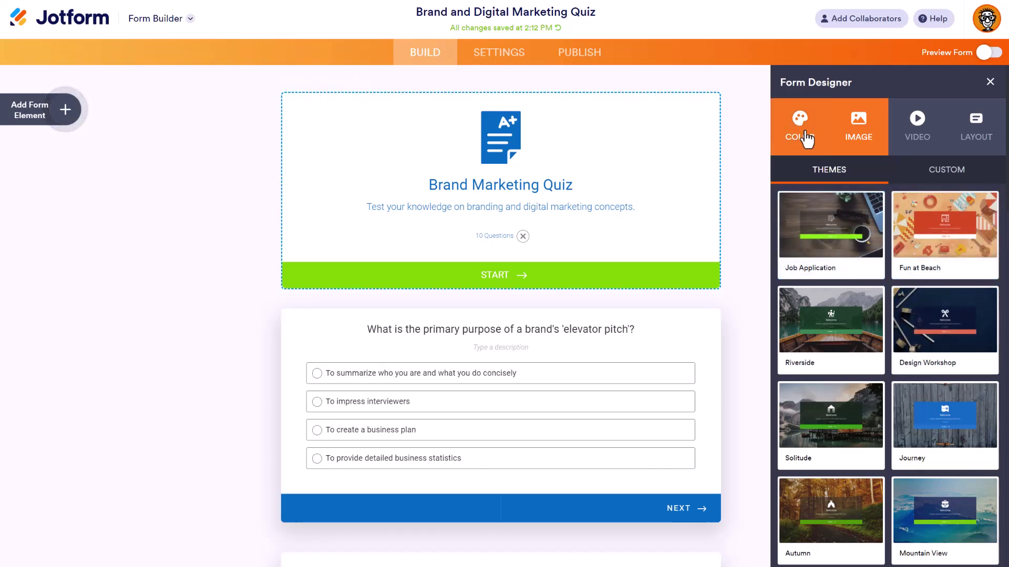
click(981, 132)
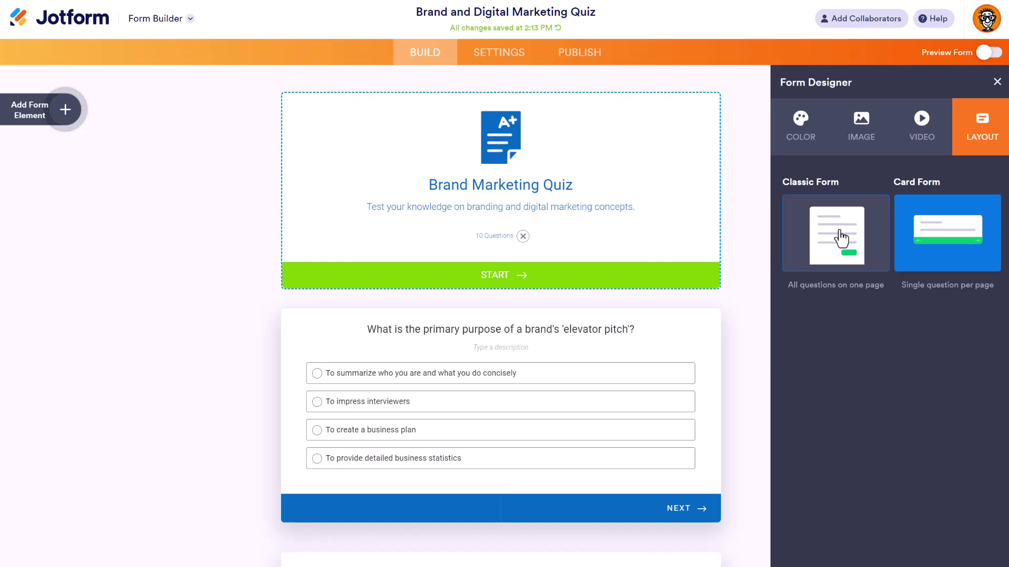
Step: Close the Form Designer and scroll down to the Score field and back
click(997, 82)
scroll(600, 241, down, 20)
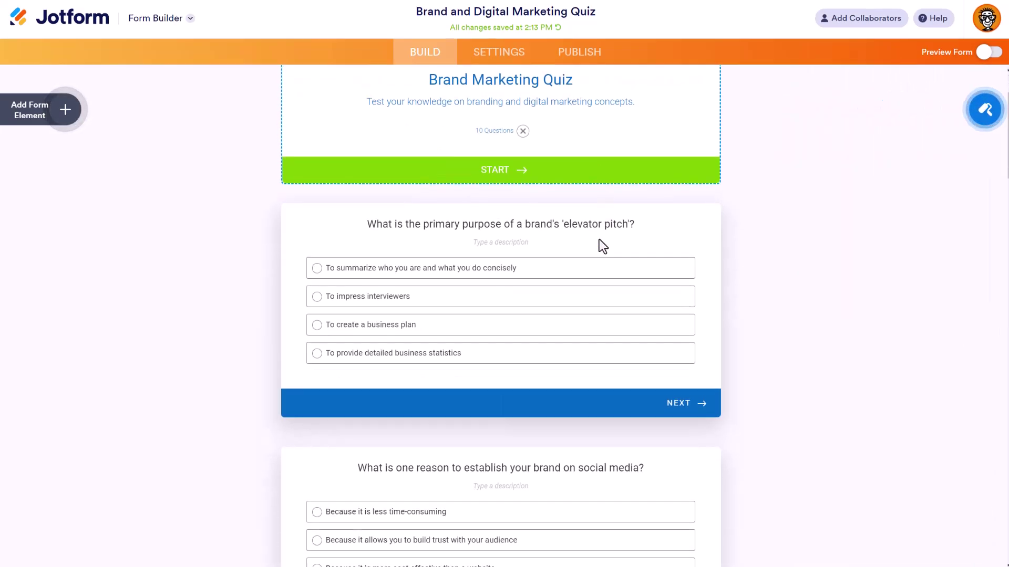
scroll(600, 240, down, 15)
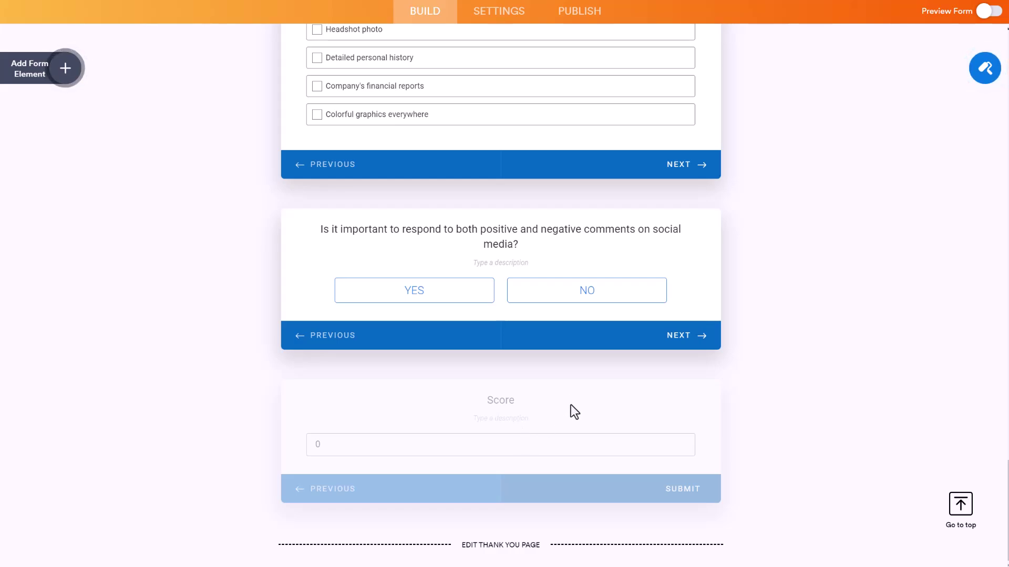
scroll(571, 405, up, 20)
scroll(570, 404, up, 2)
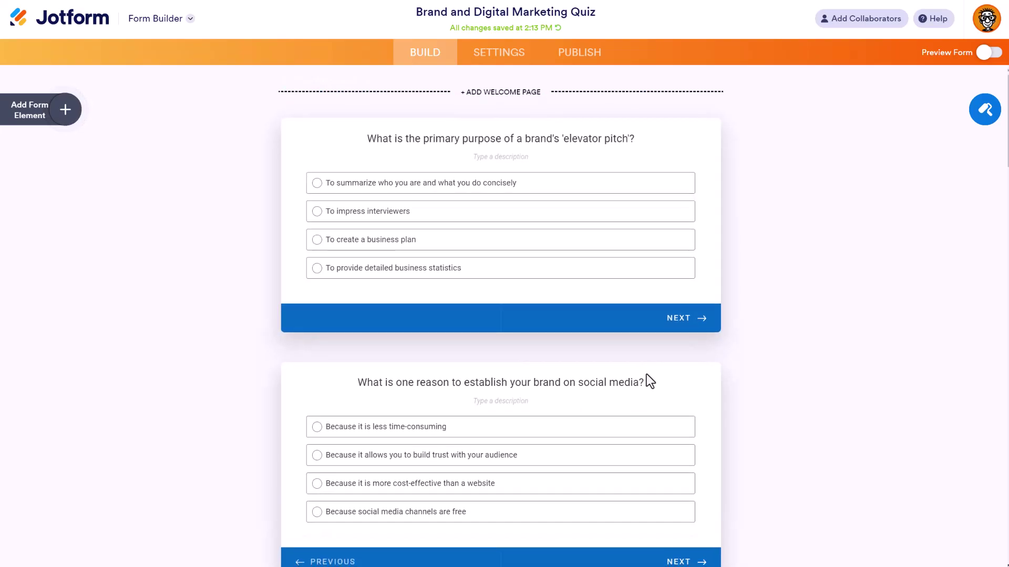
Step: Mark the elevator pitch question as required in its properties
click(639, 193)
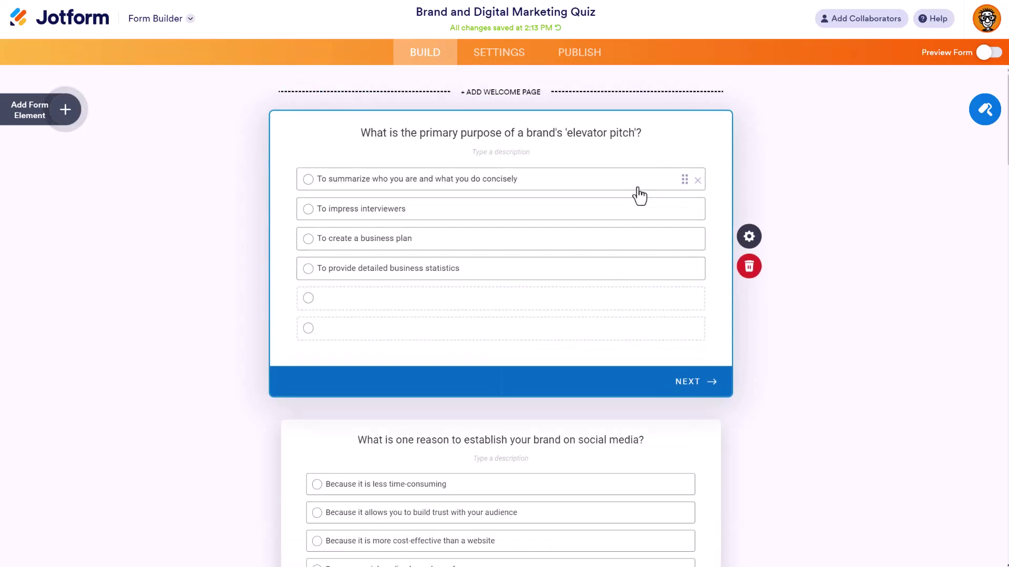
click(760, 241)
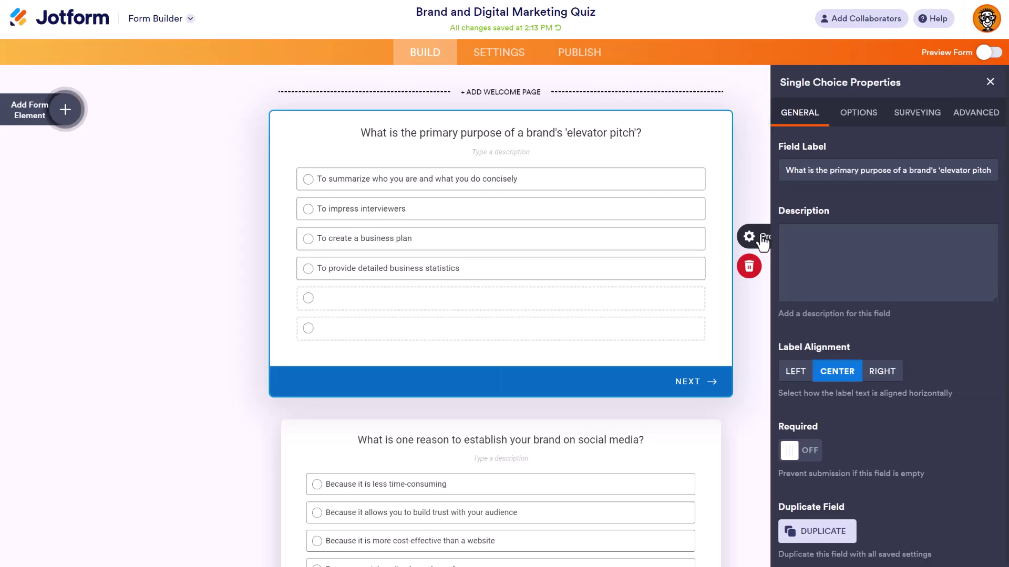
click(804, 453)
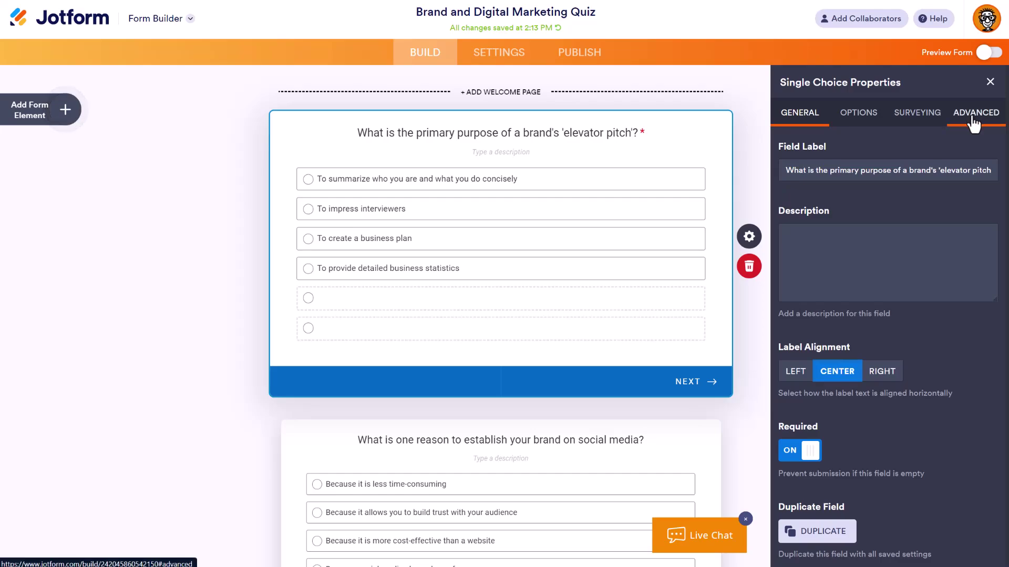
Step: Give the concise-summary answer a calculation value of 10, leaving the other answers at 0
click(856, 114)
scroll(874, 324, down, 3)
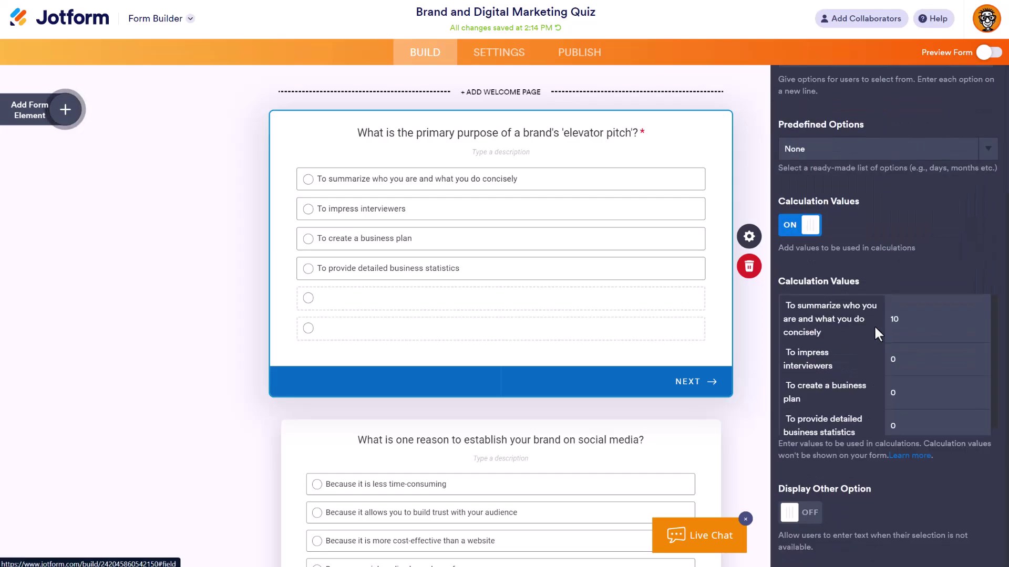
click(912, 318)
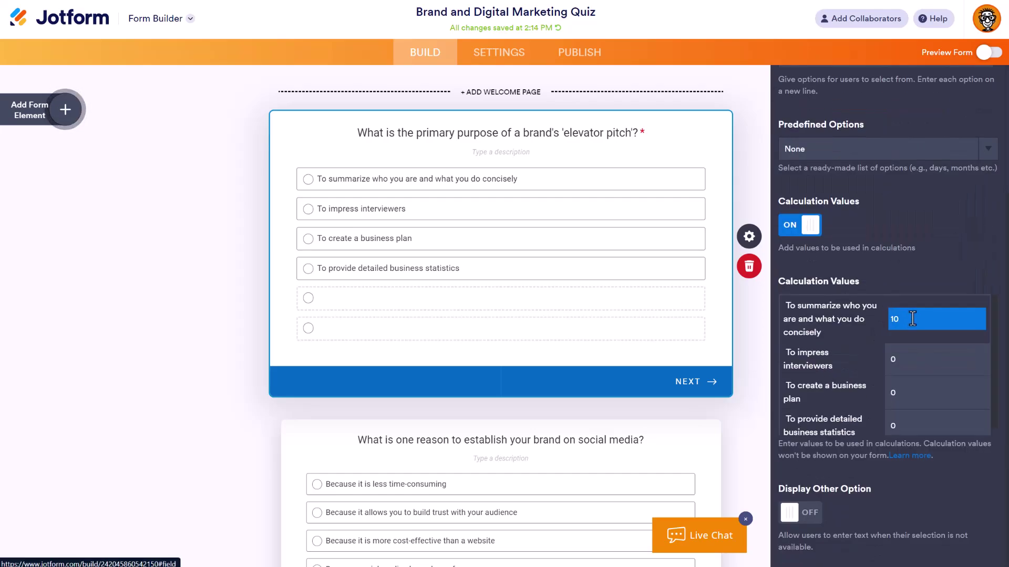
click(841, 252)
click(749, 237)
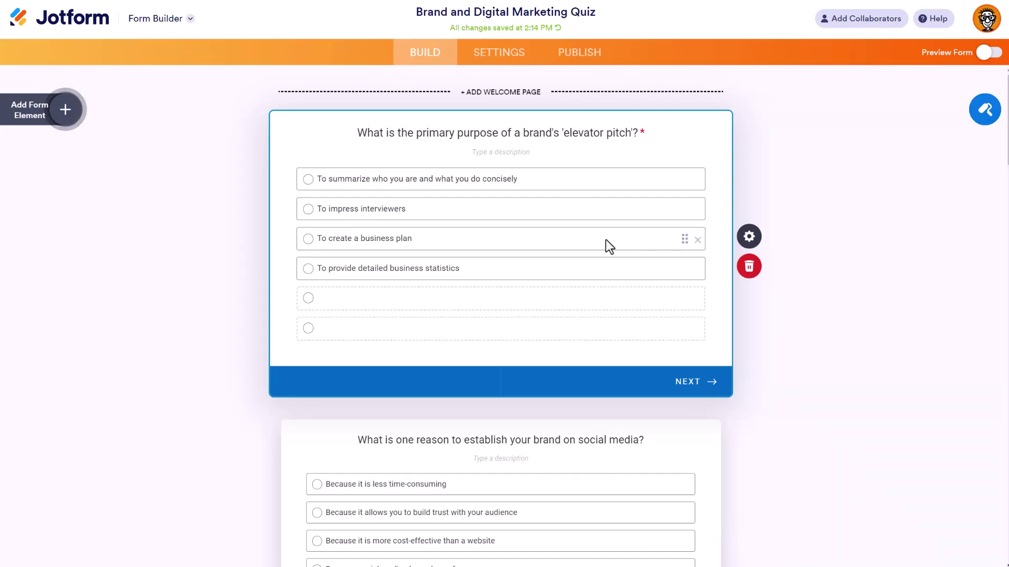
click(615, 132)
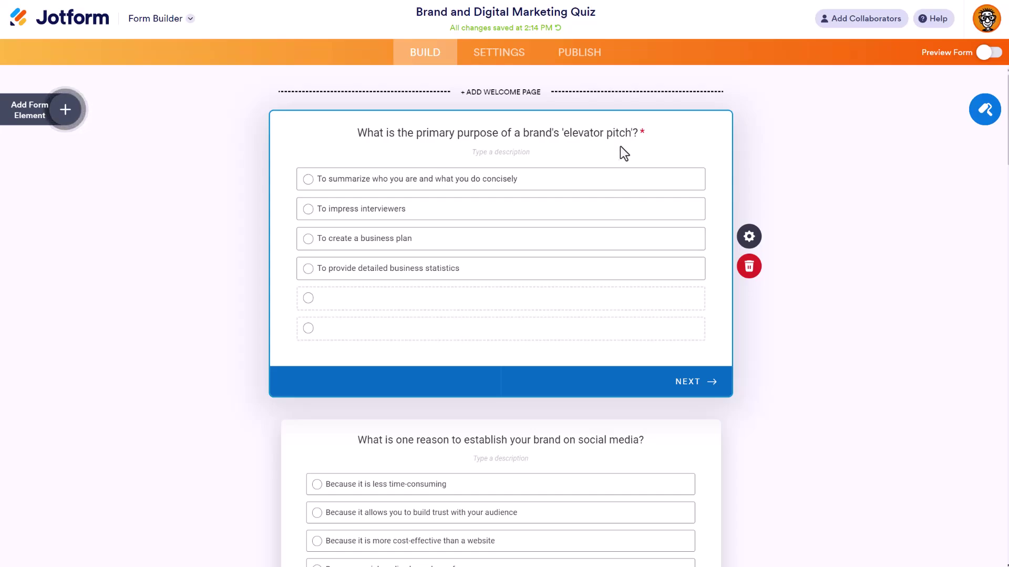
click(994, 53)
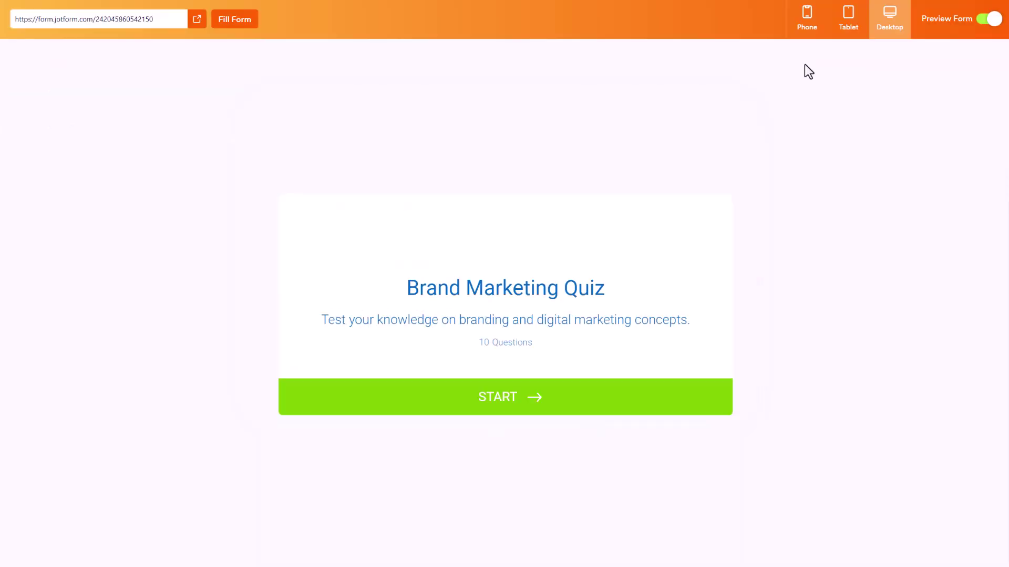
click(526, 409)
click(557, 268)
click(563, 346)
click(525, 326)
click(510, 323)
click(500, 322)
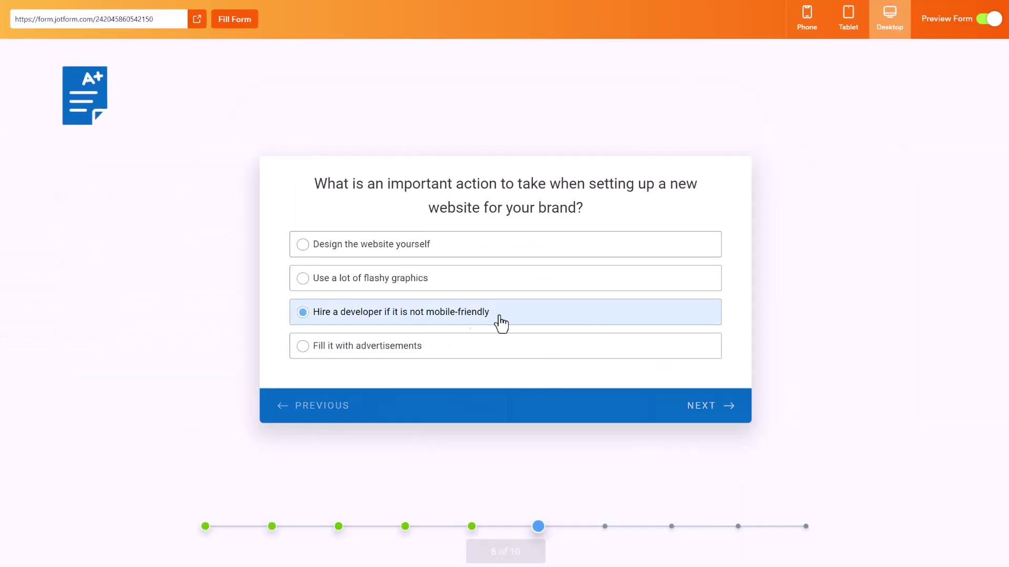
click(455, 247)
click(438, 281)
click(405, 354)
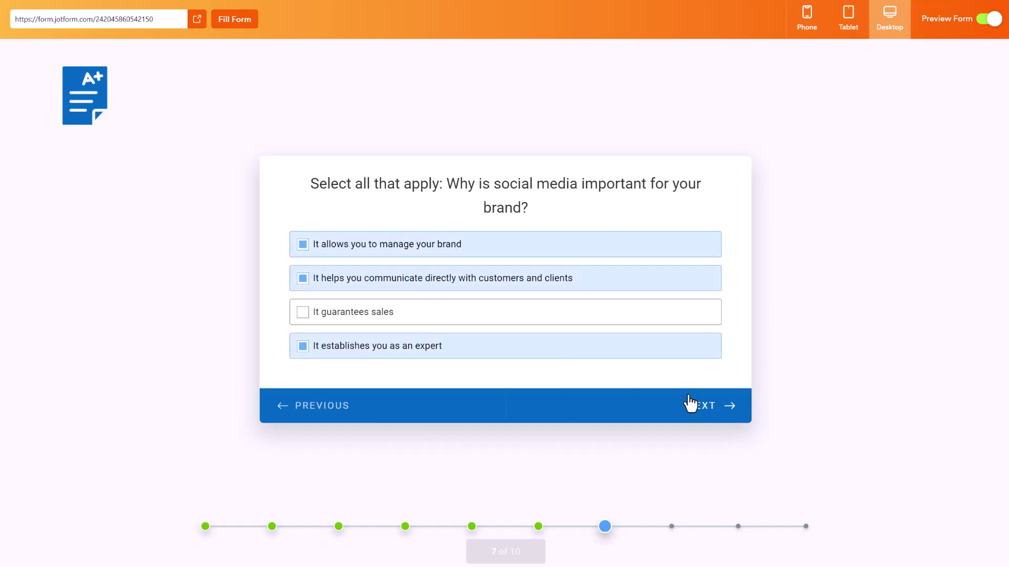
click(688, 405)
click(357, 234)
click(352, 270)
click(720, 395)
click(405, 253)
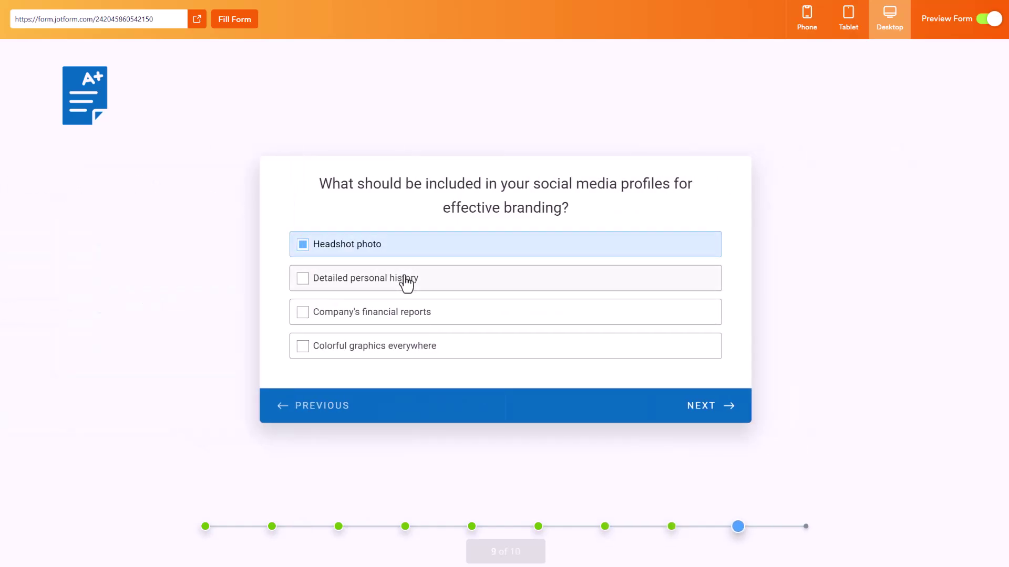
click(405, 282)
click(711, 406)
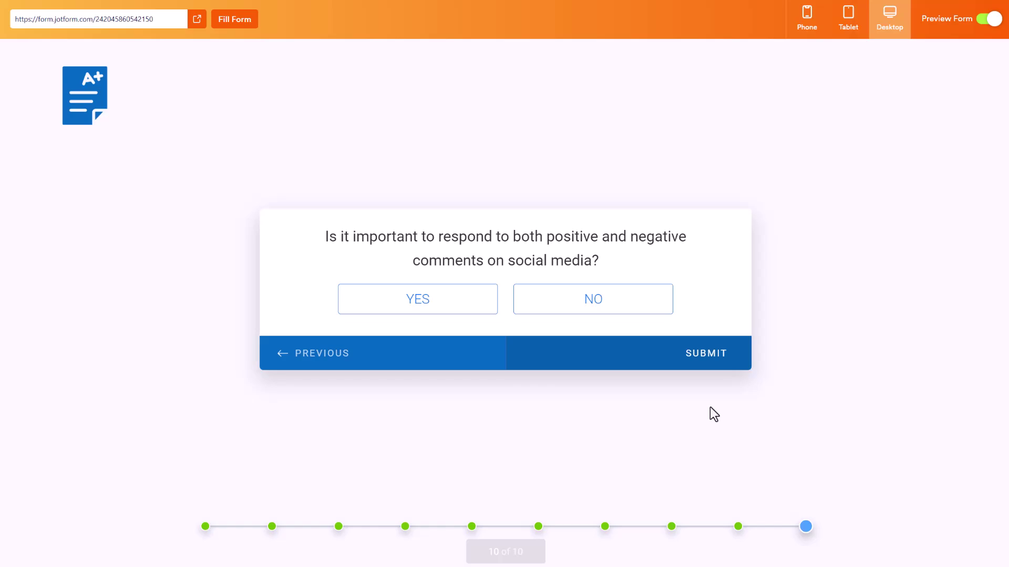
click(446, 318)
click(724, 355)
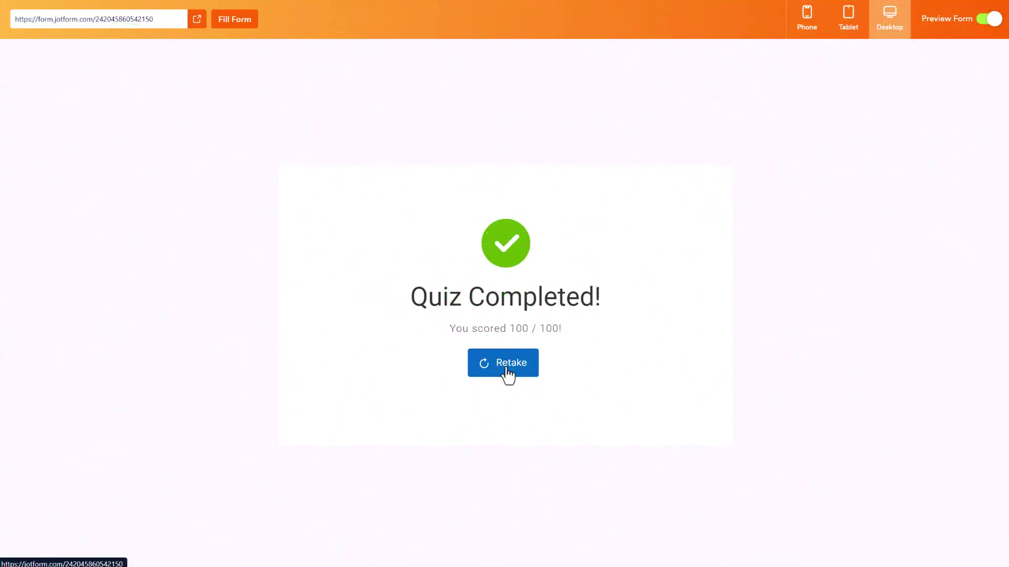
key(Escape)
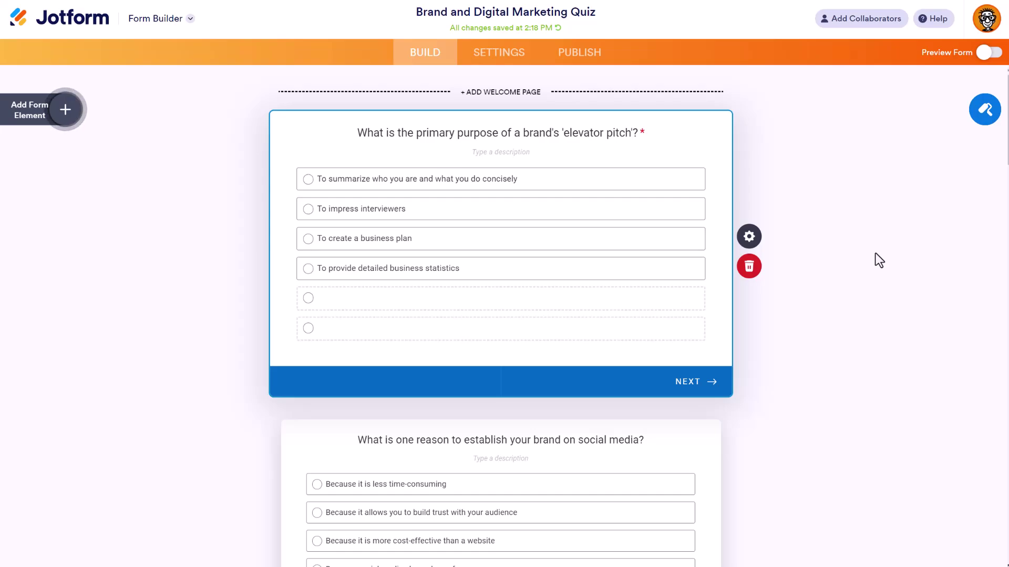